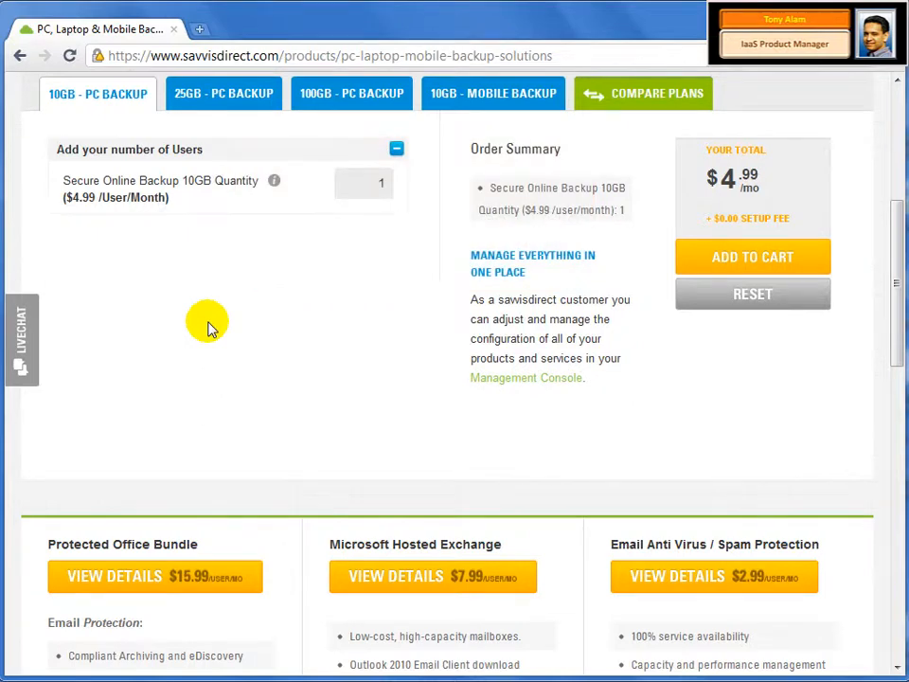
# - Add the 10GB - PC Backup plan for 15 users to the cart
pyautogui.click(386, 181)
pyautogui.write('5')
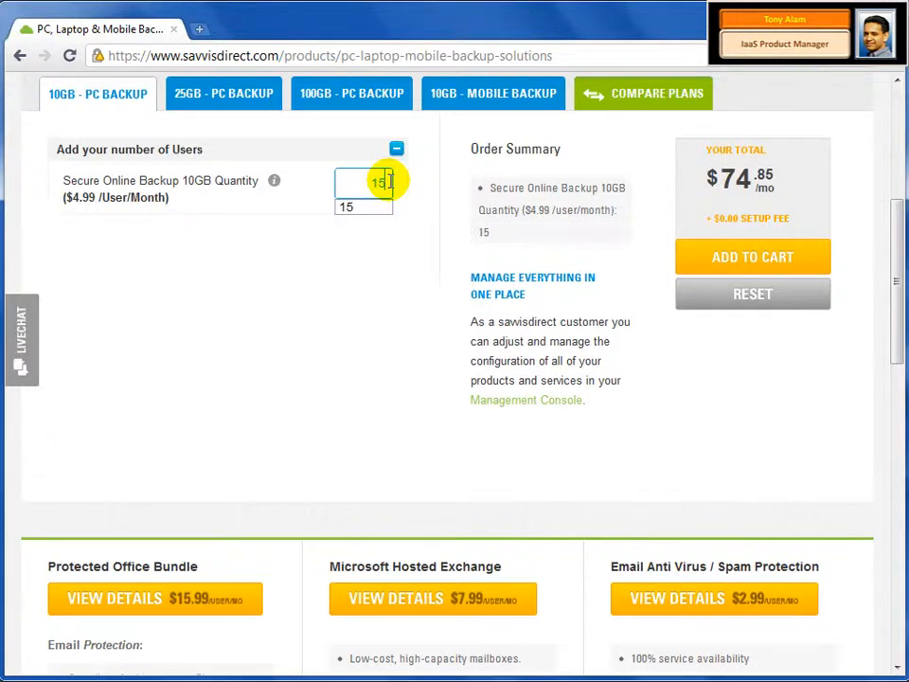
pyautogui.click(704, 270)
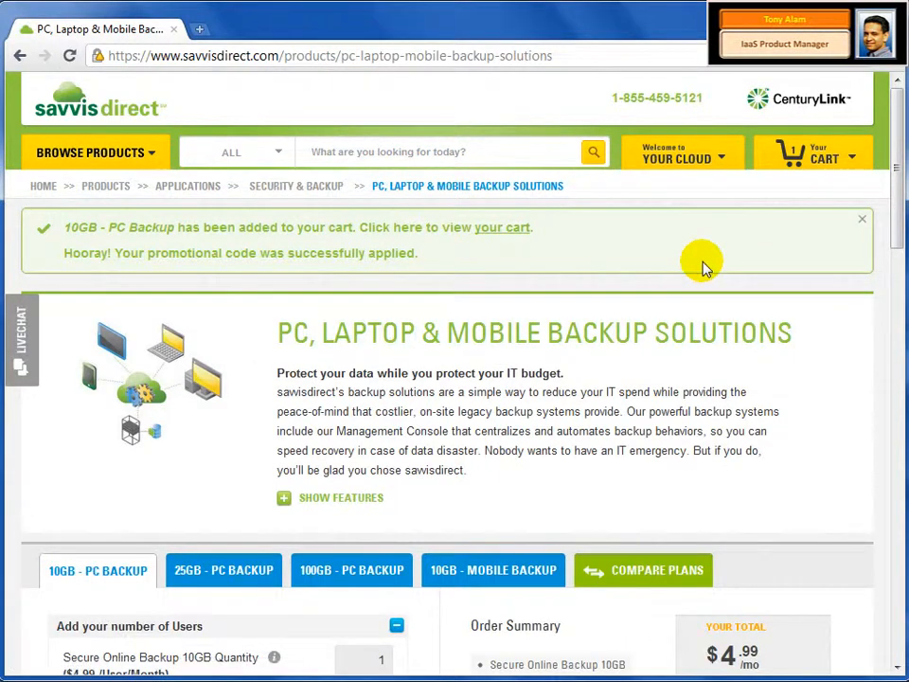
# - Check out the cart with the existing billing information at a $0.00 grand total
pyautogui.click(507, 230)
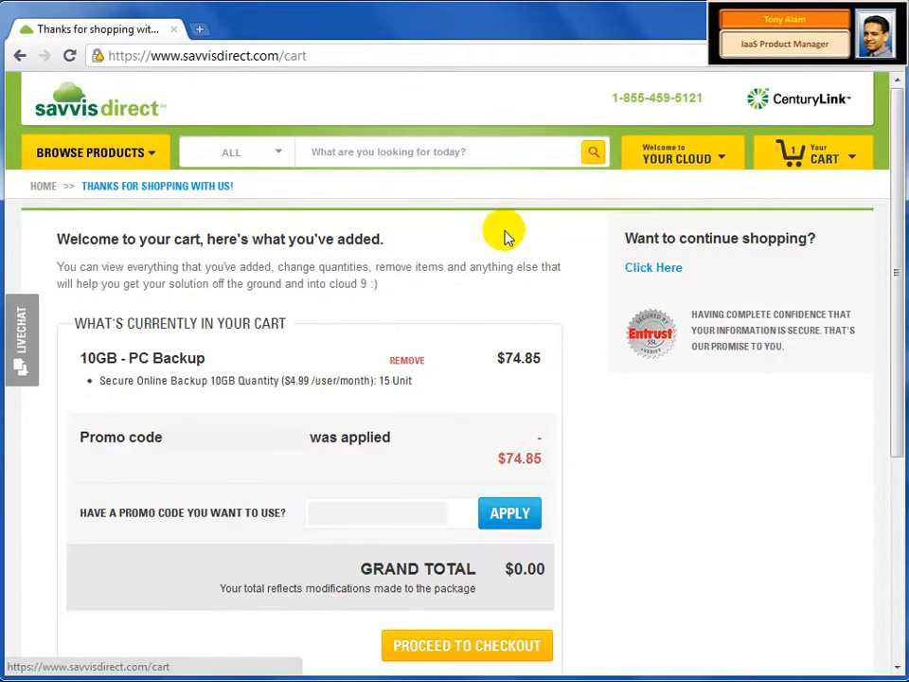
pyautogui.click(452, 648)
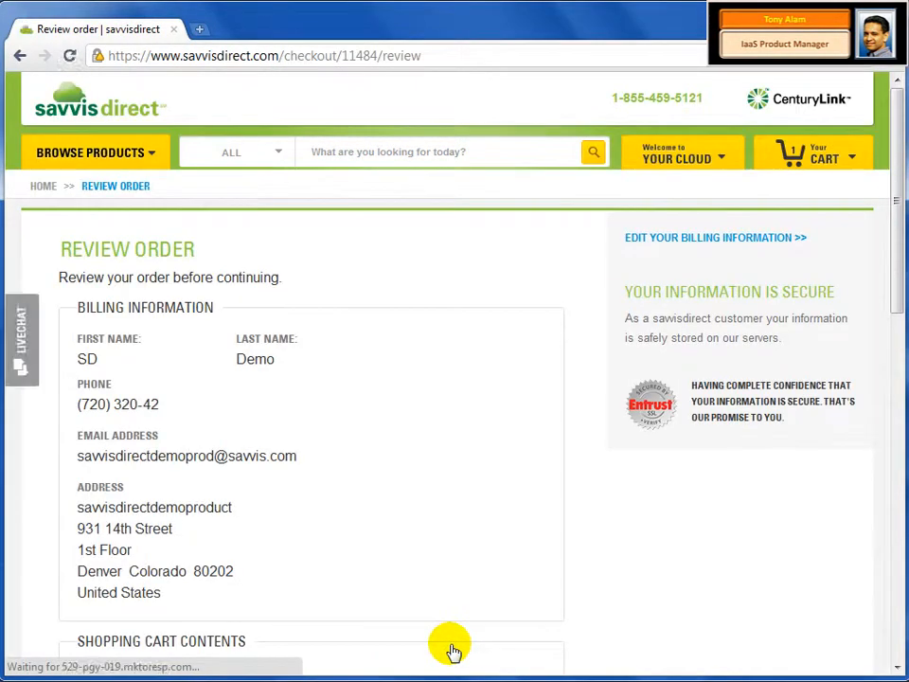
pyautogui.scroll(-5, 451, 651)
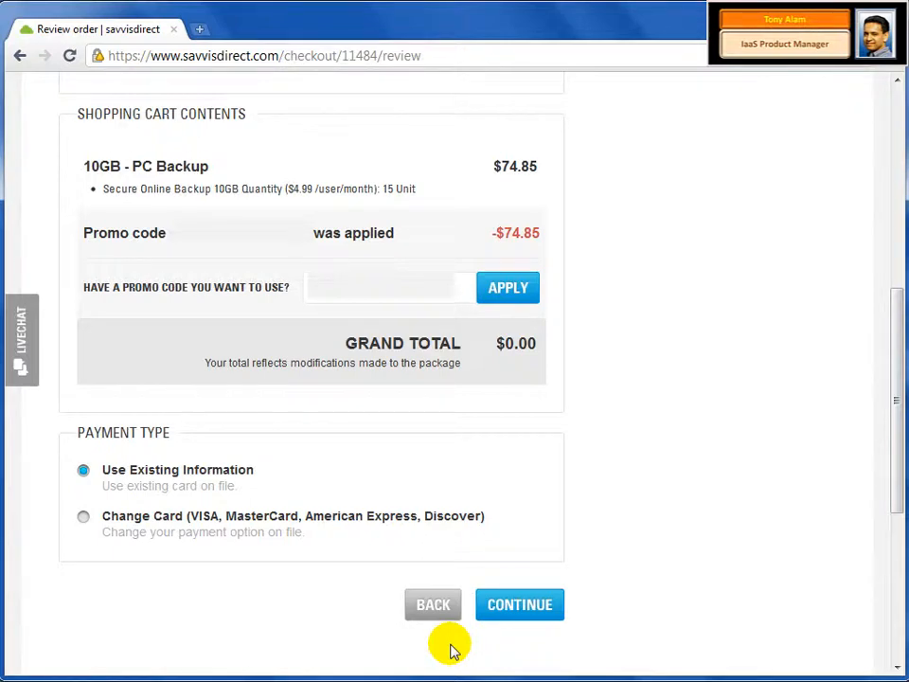
pyautogui.click(508, 613)
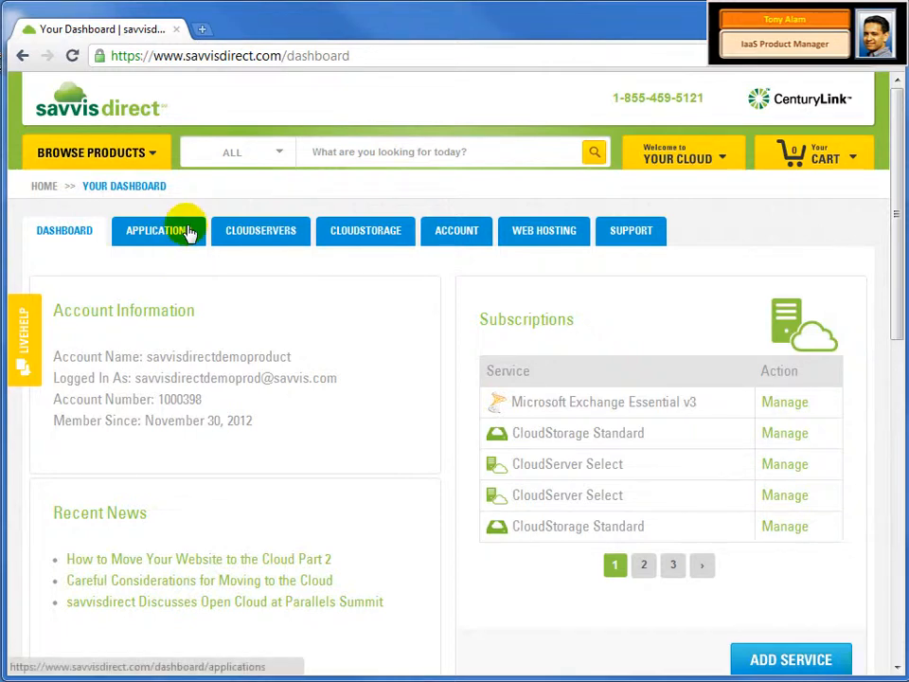
# - Under Applications, begin activating the Ready to Activate 10GB - PC Backup service
pyautogui.click(192, 234)
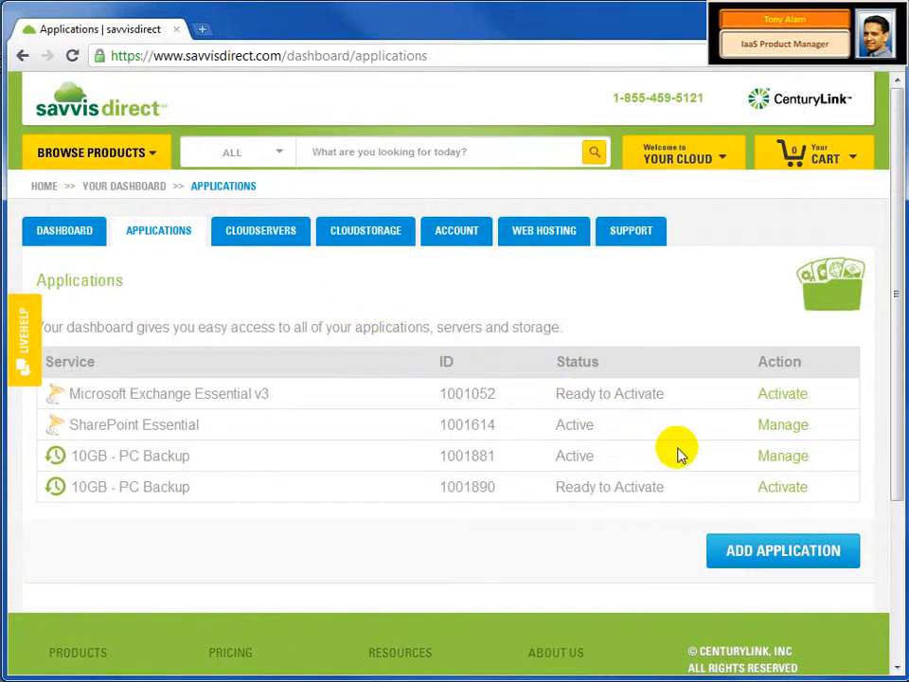
pyautogui.click(772, 496)
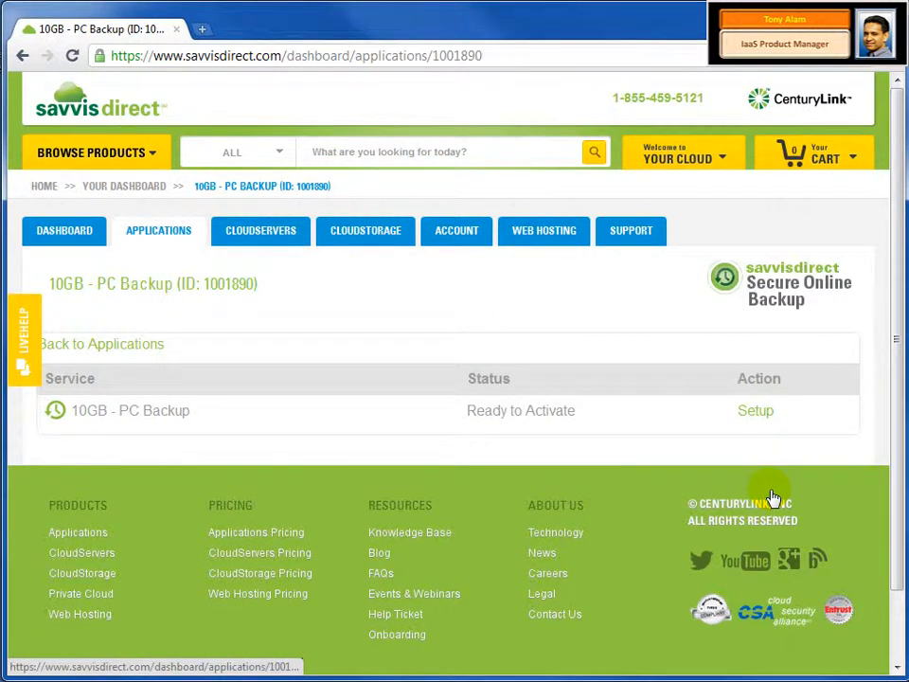
# - In the 10GB - PC Backup Setup form, enter an account login and matching password, then save
pyautogui.click(755, 414)
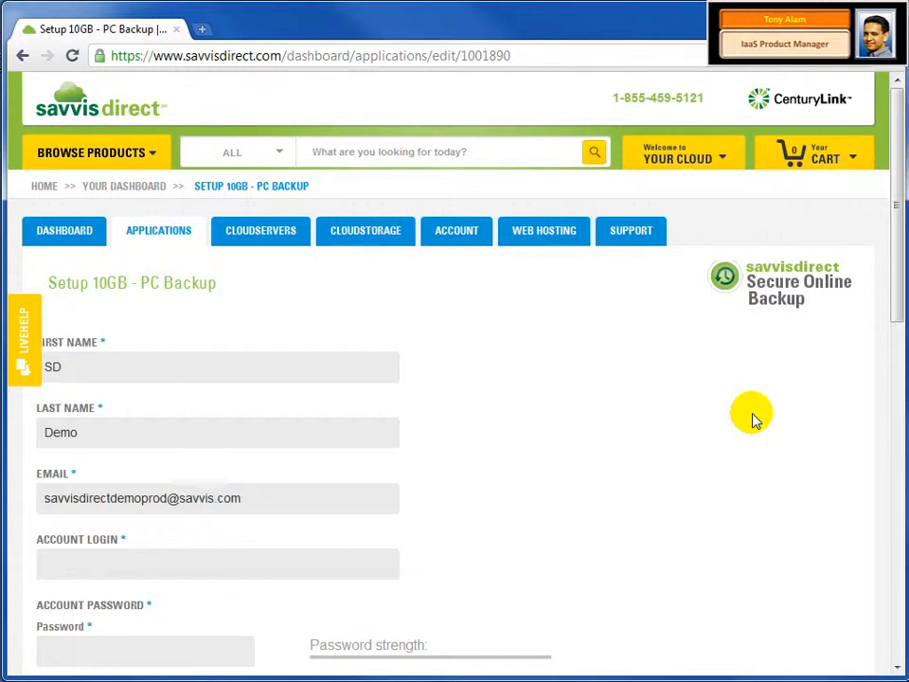
pyautogui.click(341, 565)
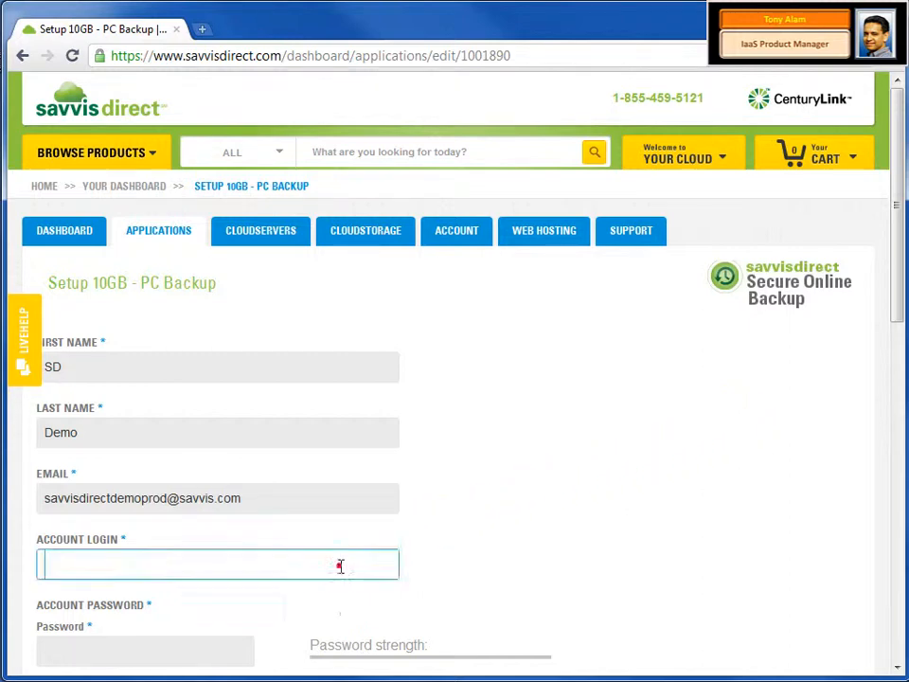
pyautogui.write('SDdemo10')
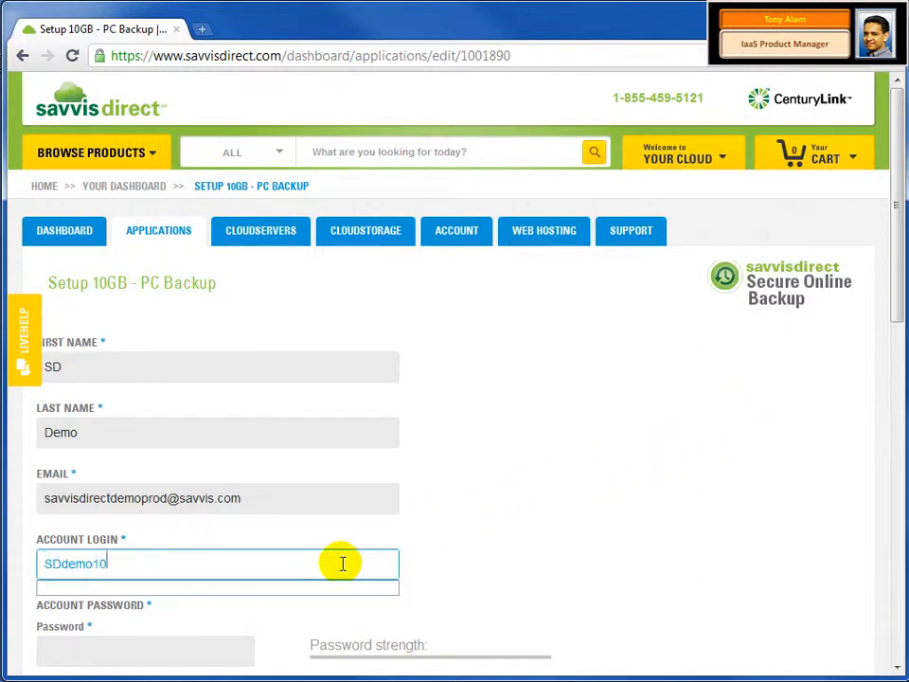
pyautogui.write('00')
pyautogui.write('-1')
pyautogui.press('Tab')
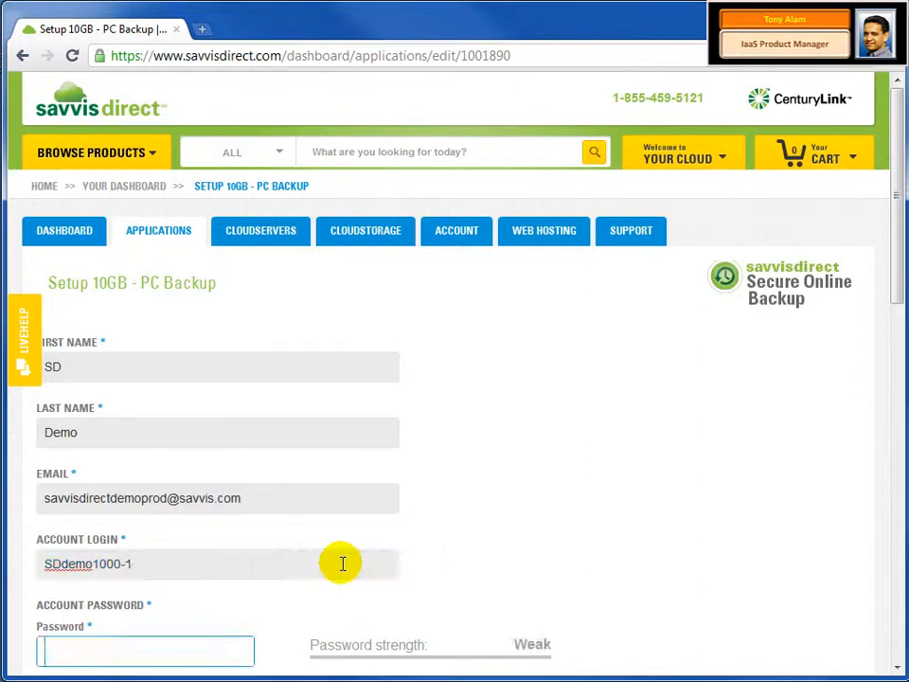
pyautogui.write('••••••••')
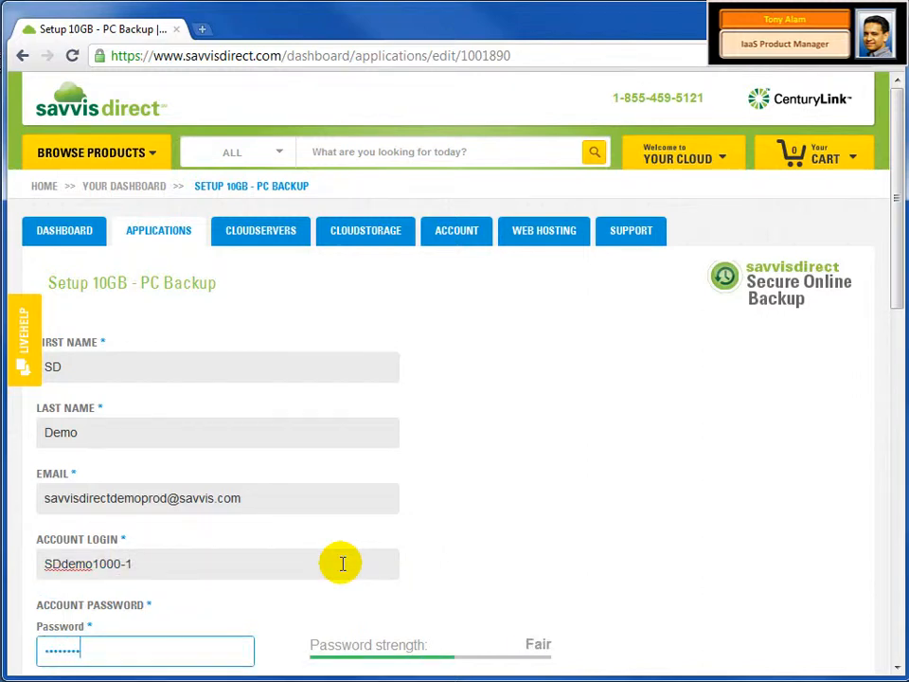
pyautogui.press('Tab')
pyautogui.write('••••••••')
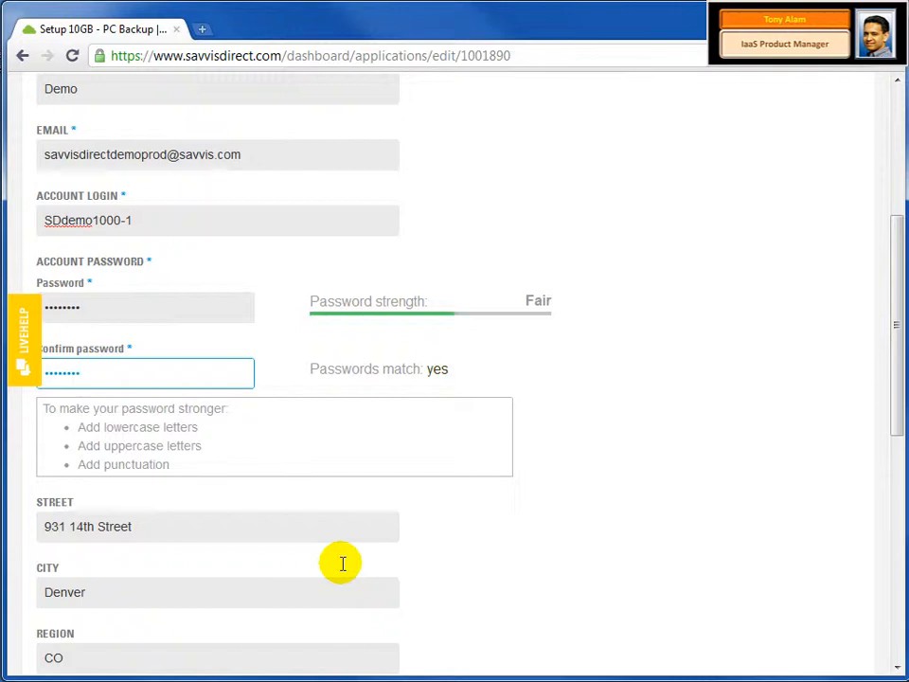
pyautogui.scroll(-3, 346, 568)
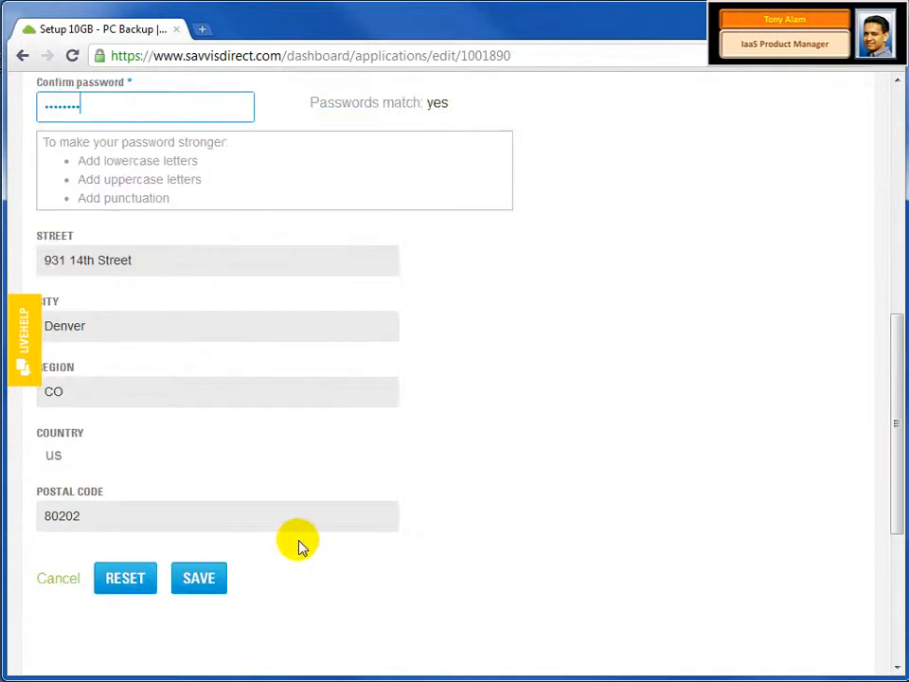
pyautogui.click(213, 585)
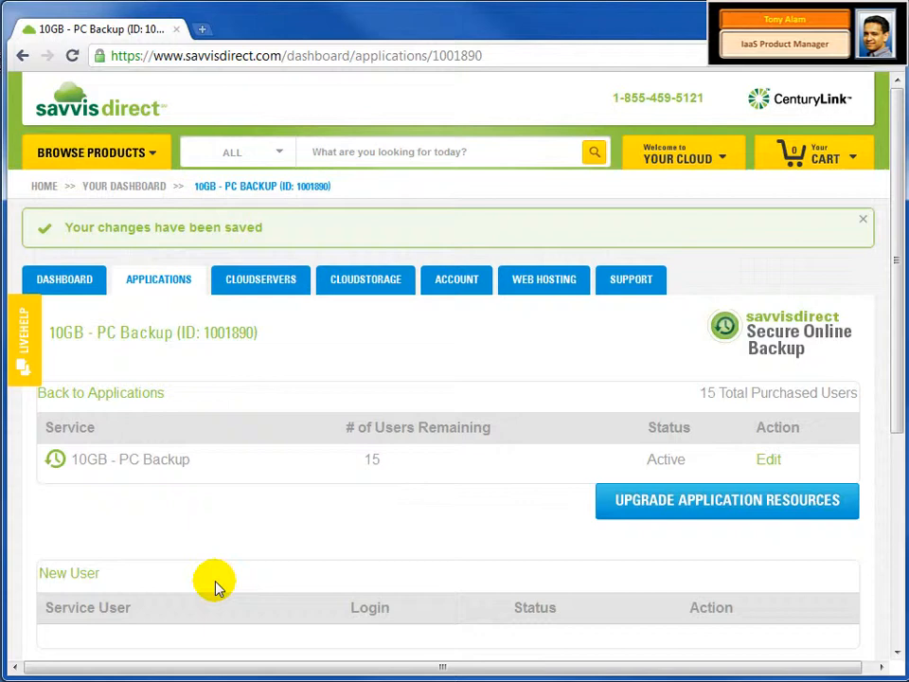
# - Create a new backup user with the user's name, e-mail address and a confirmed password
pyautogui.click(91, 580)
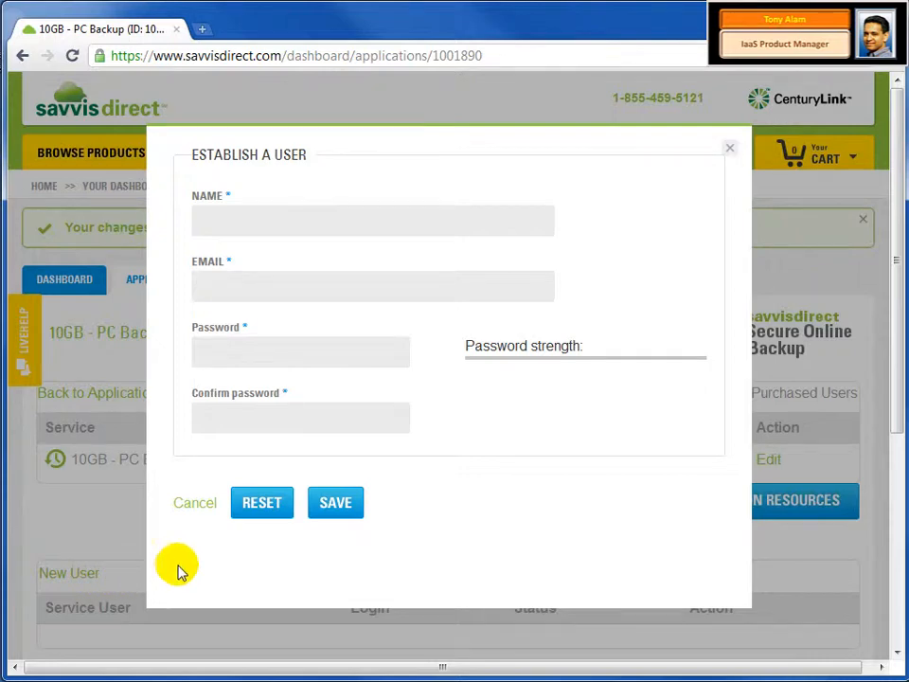
pyautogui.click(408, 219)
pyautogui.write('SDdemo1000user1')
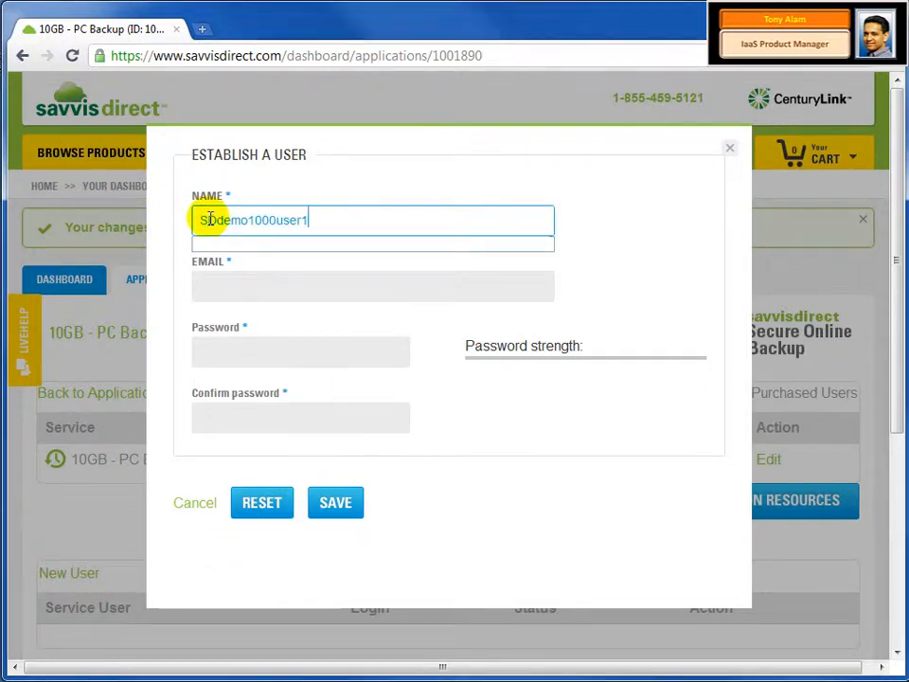
pyautogui.click(219, 285)
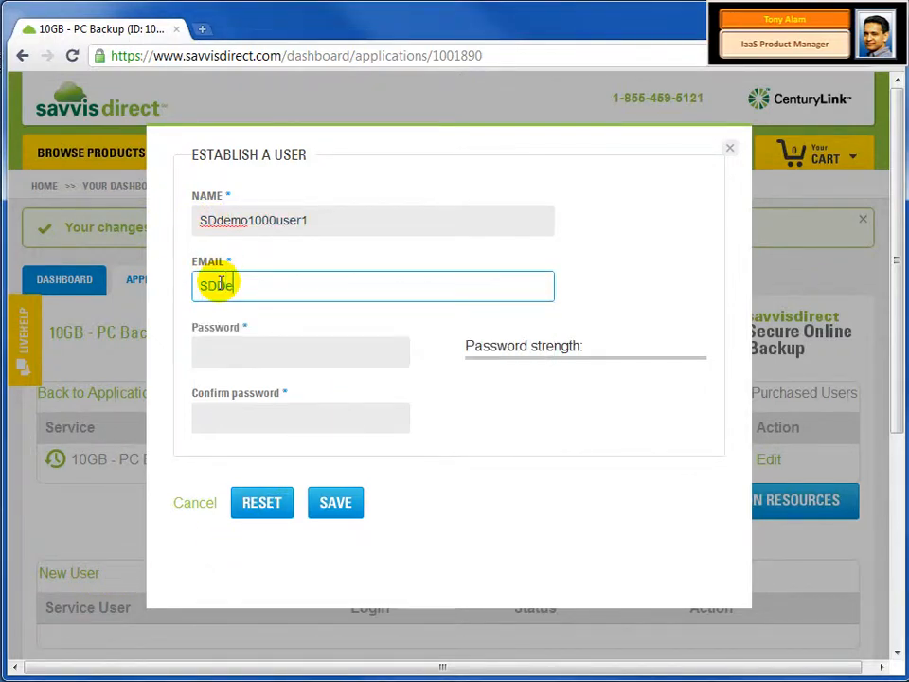
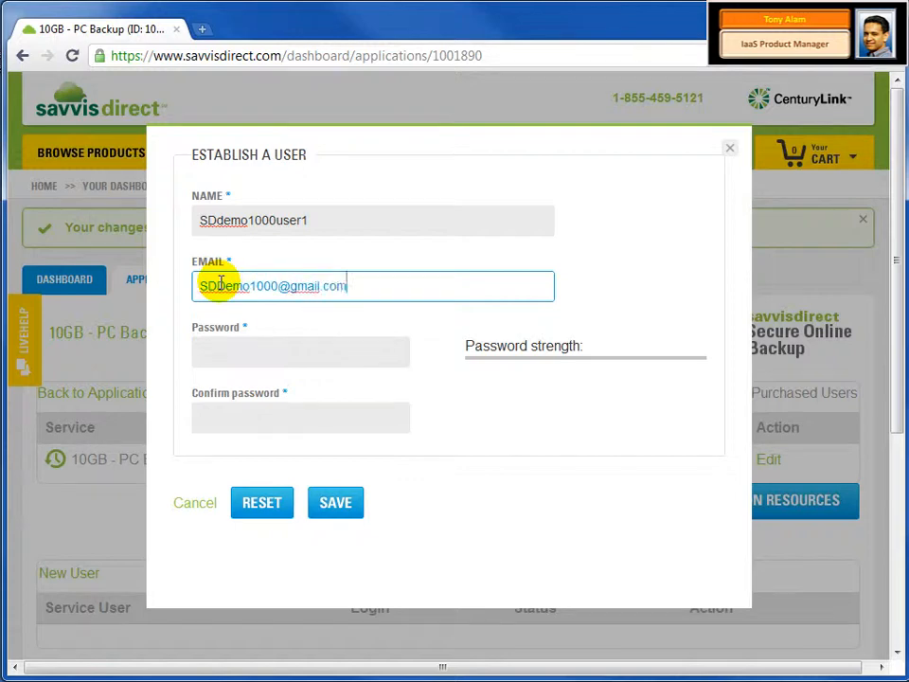
pyautogui.press('Tab')
pyautogui.write('12345678')
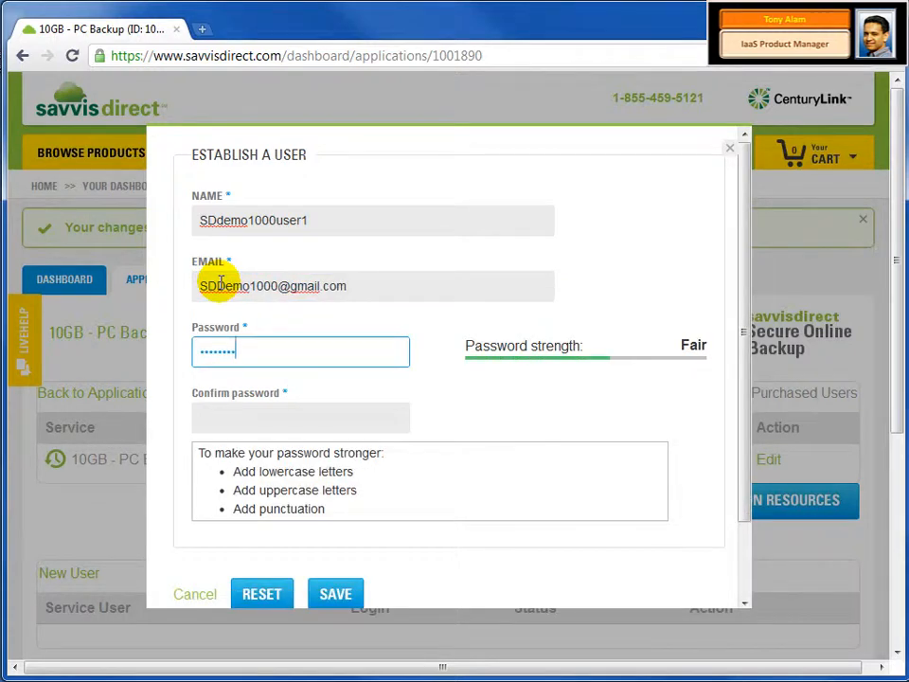
pyautogui.press('Tab')
pyautogui.write('12345678')
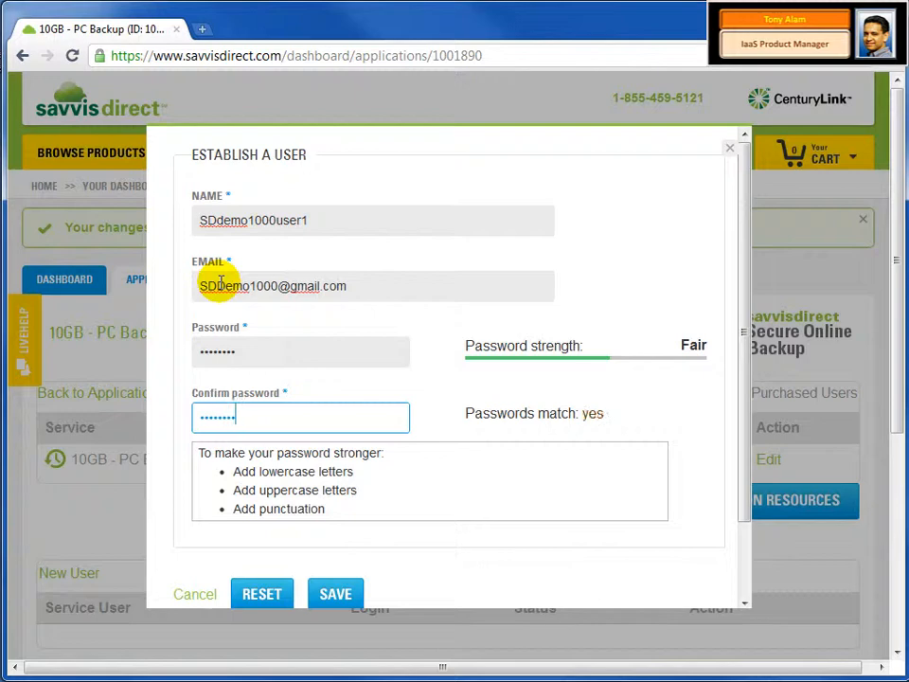
pyautogui.click(335, 594)
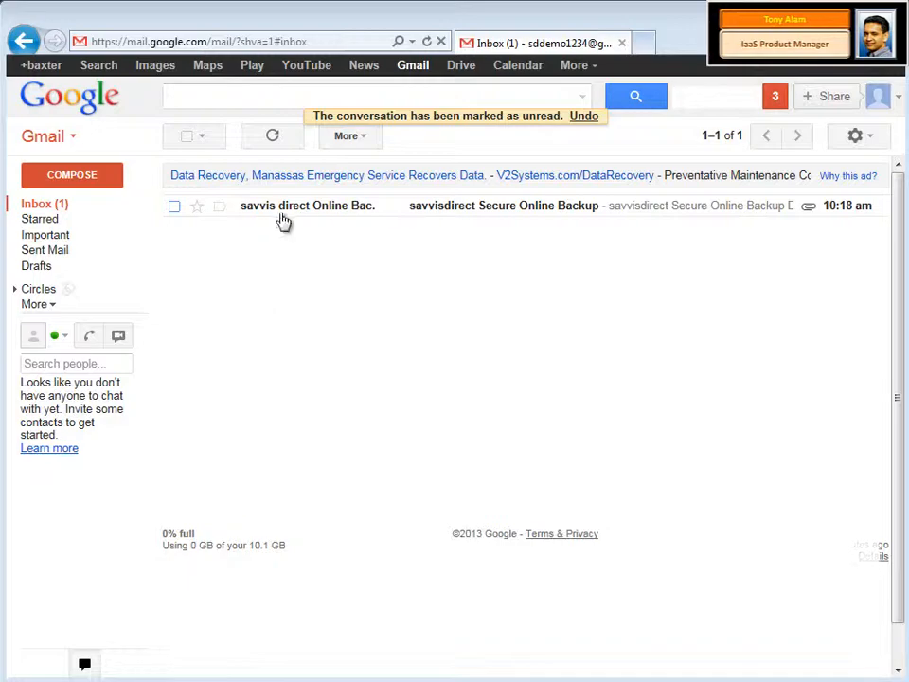
# - From the savvisdirect welcome email, download savvisdirect Online Backup for Windows
pyautogui.click(284, 207)
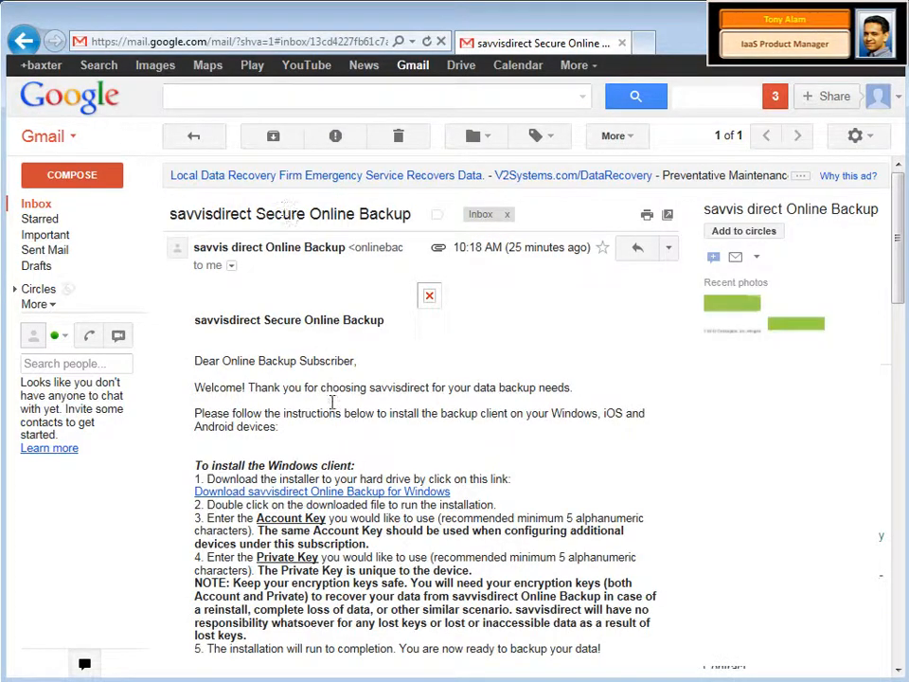
pyautogui.scroll(-3, 341, 426)
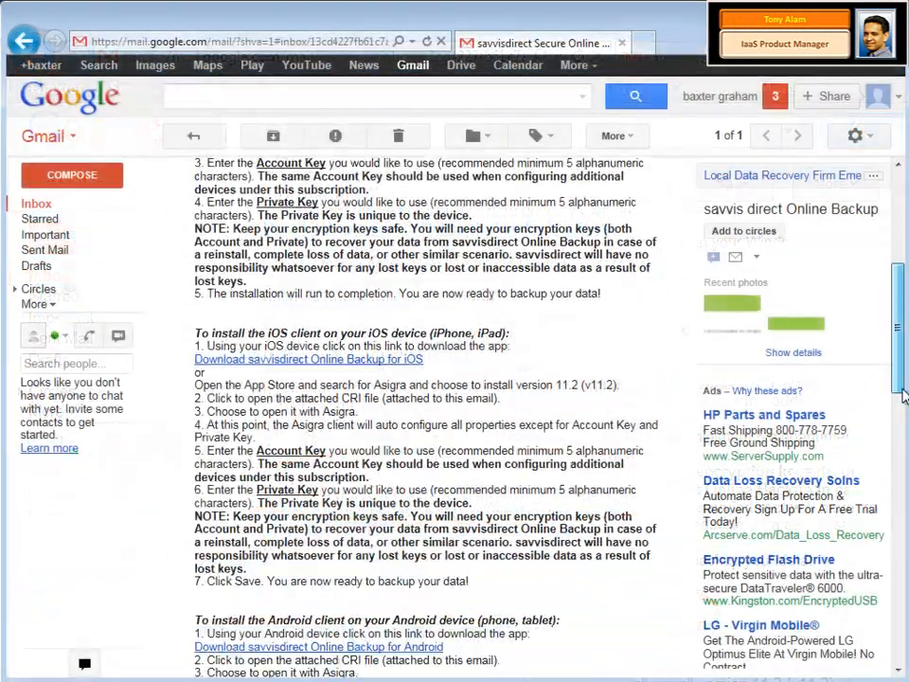
pyautogui.moveTo(902, 395); pyautogui.dragTo(902, 460)
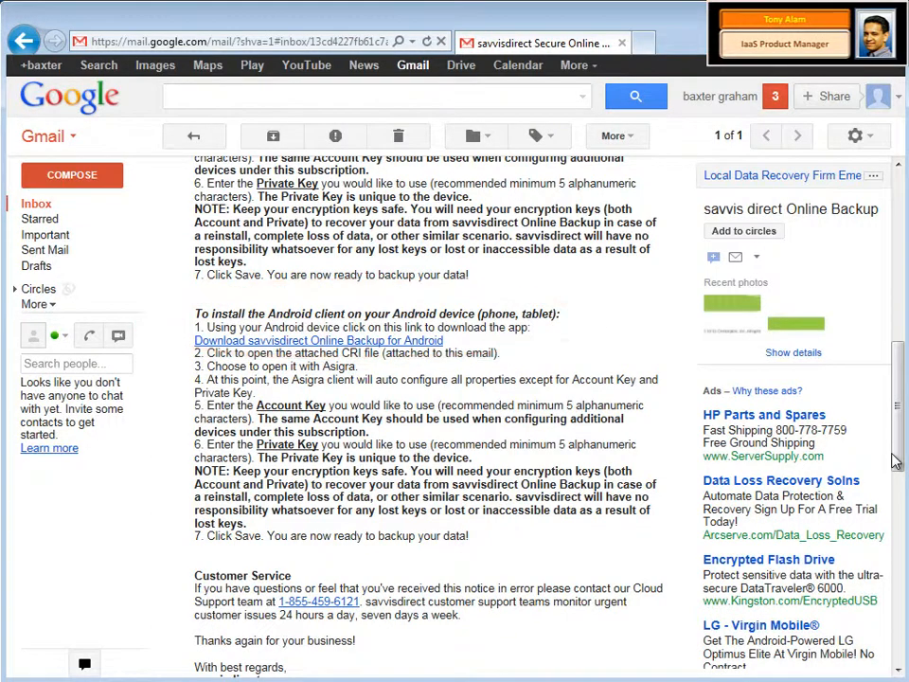
pyautogui.moveTo(902, 460); pyautogui.dragTo(898, 325)
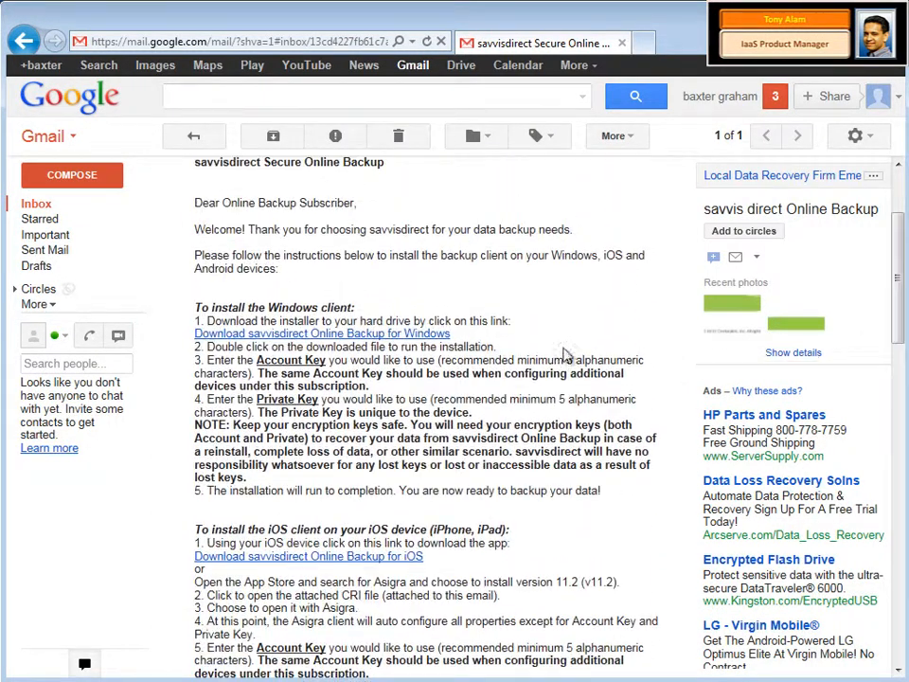
pyautogui.click(432, 336)
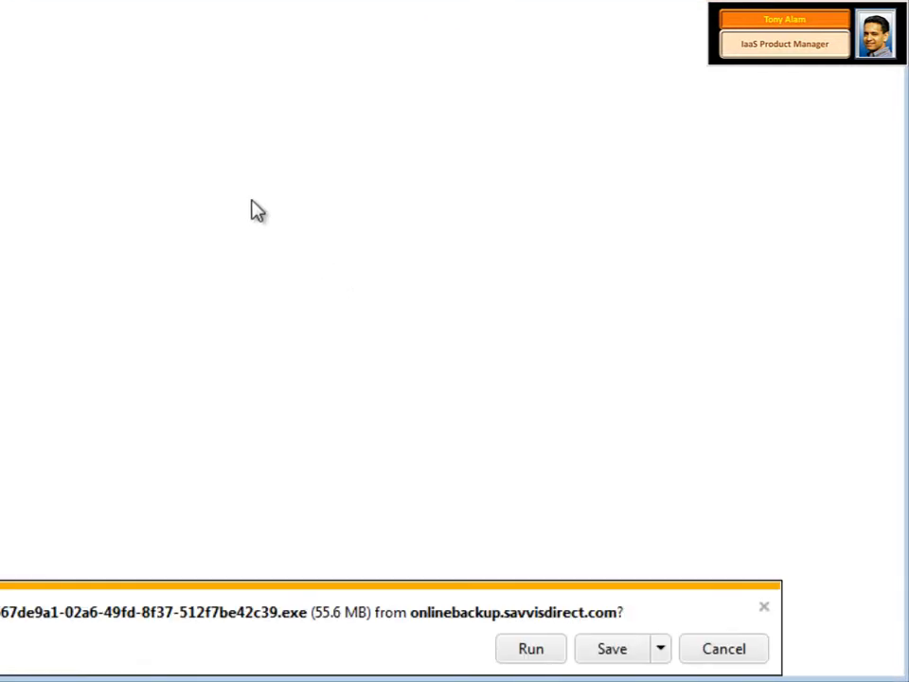
# - Save the 55.6 MB installer and run it from the downloads list
pyautogui.click(622, 655)
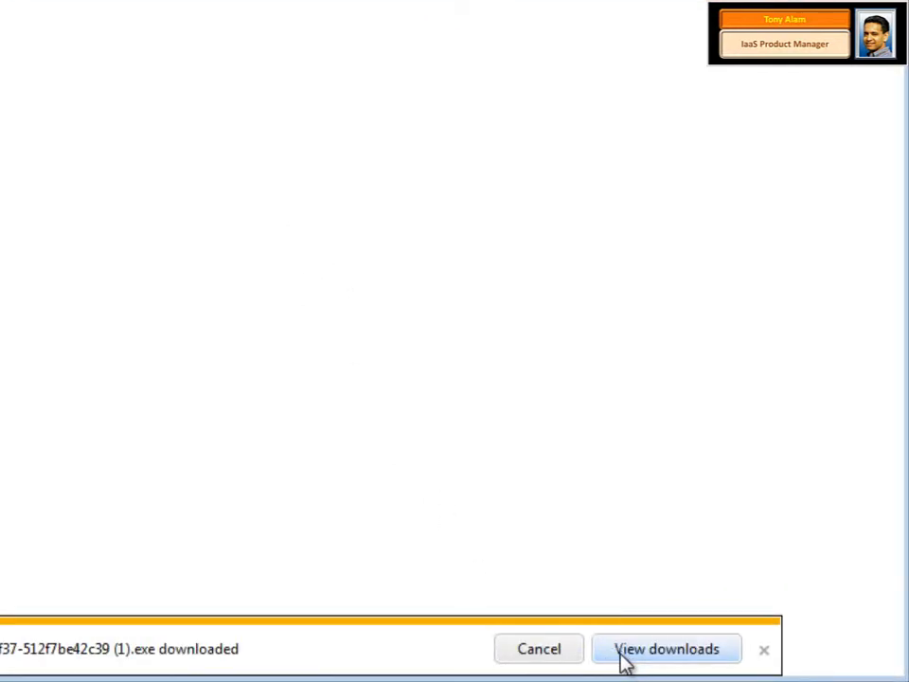
pyautogui.click(623, 659)
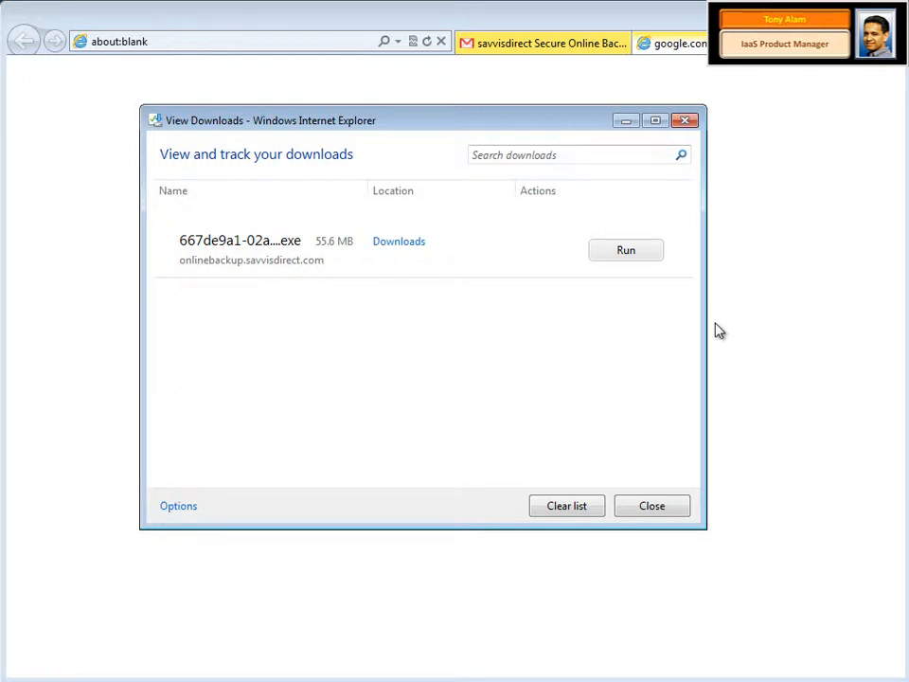
pyautogui.click(655, 257)
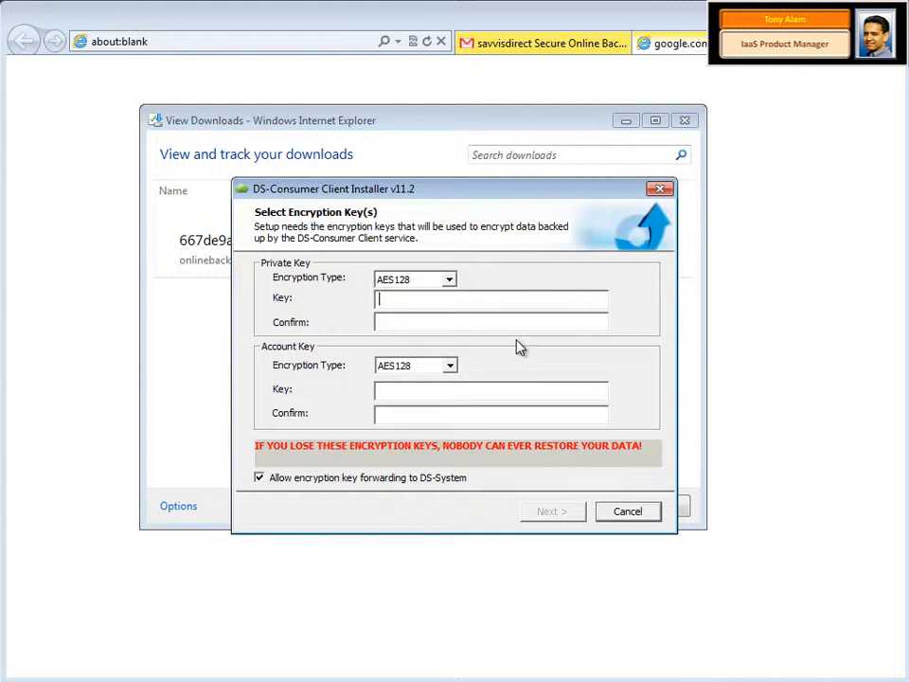
# - Enter and confirm the private and account encryption keys, disable key forwarding to DS-System, and continue
pyautogui.write('xxxxxxxx')
pyautogui.press('Tab')
pyautogui.write('xxxxxxxx')
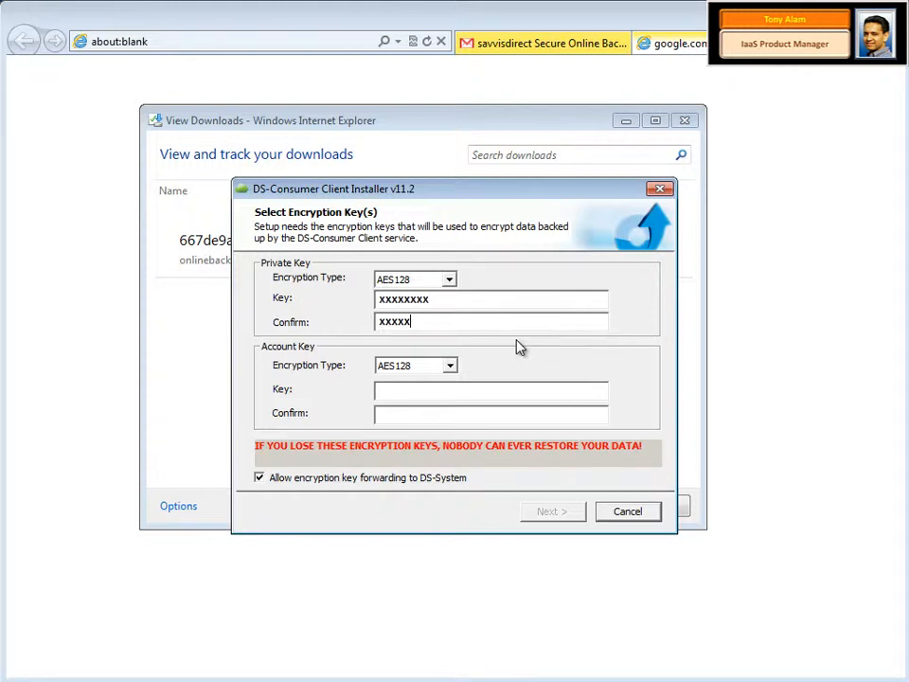
pyautogui.click(524, 392)
pyautogui.write('xxxxxxxx')
pyautogui.press('Tab')
pyautogui.write('xxxxxxxx')
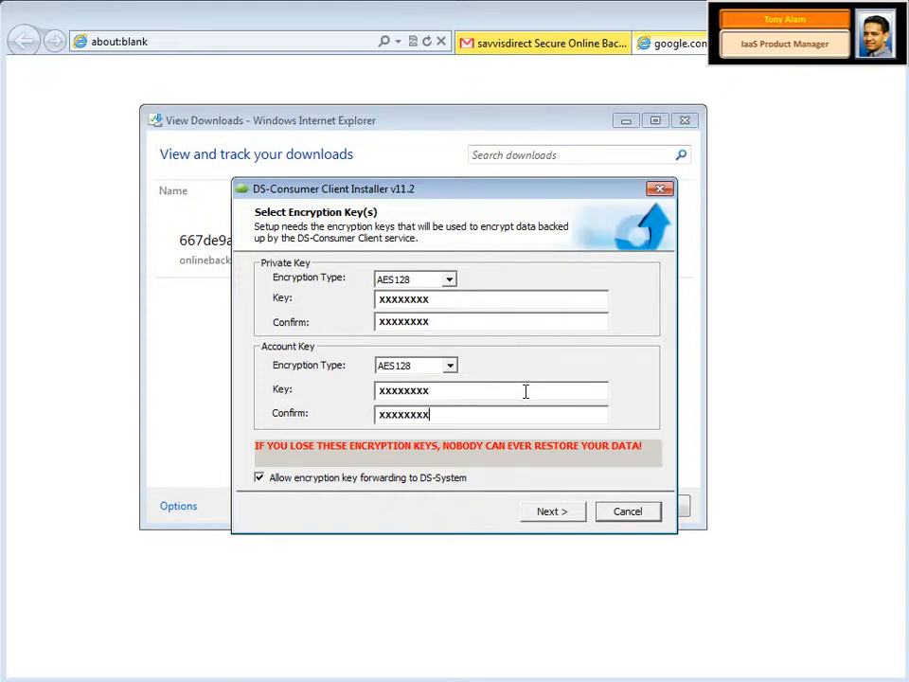
pyautogui.click(260, 479)
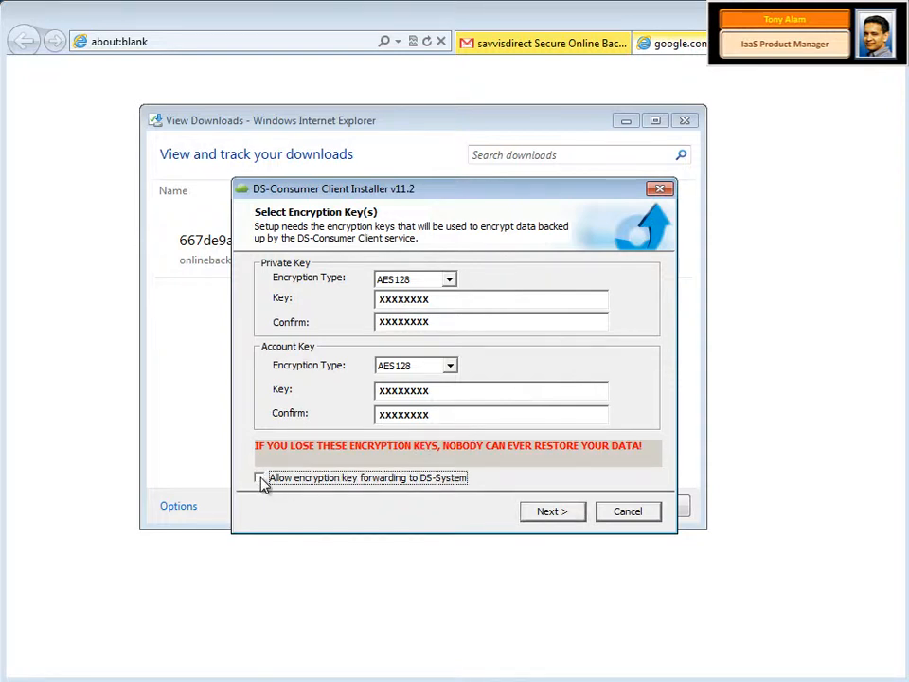
pyautogui.click(549, 511)
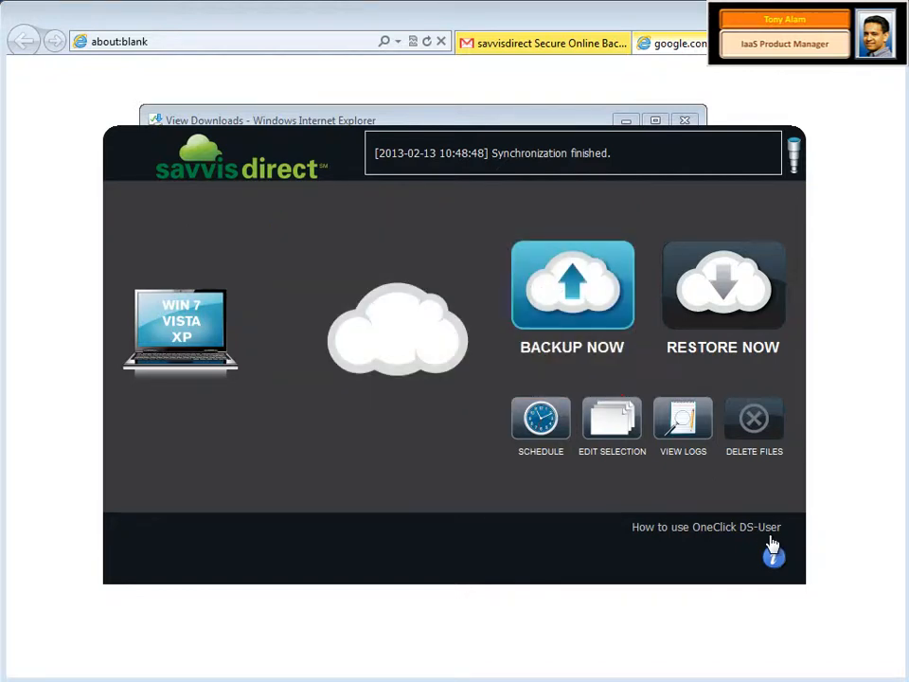
# - In Edit Selection, keep Documents, Email and drive C: selected and advance to Backup Options
pyautogui.click(621, 420)
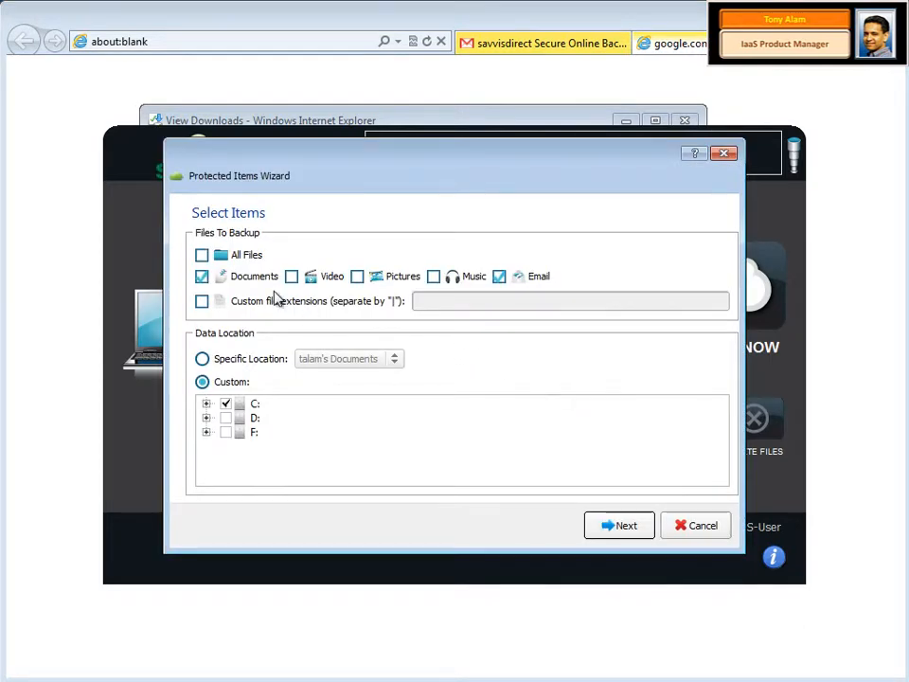
pyautogui.moveTo(248, 281)
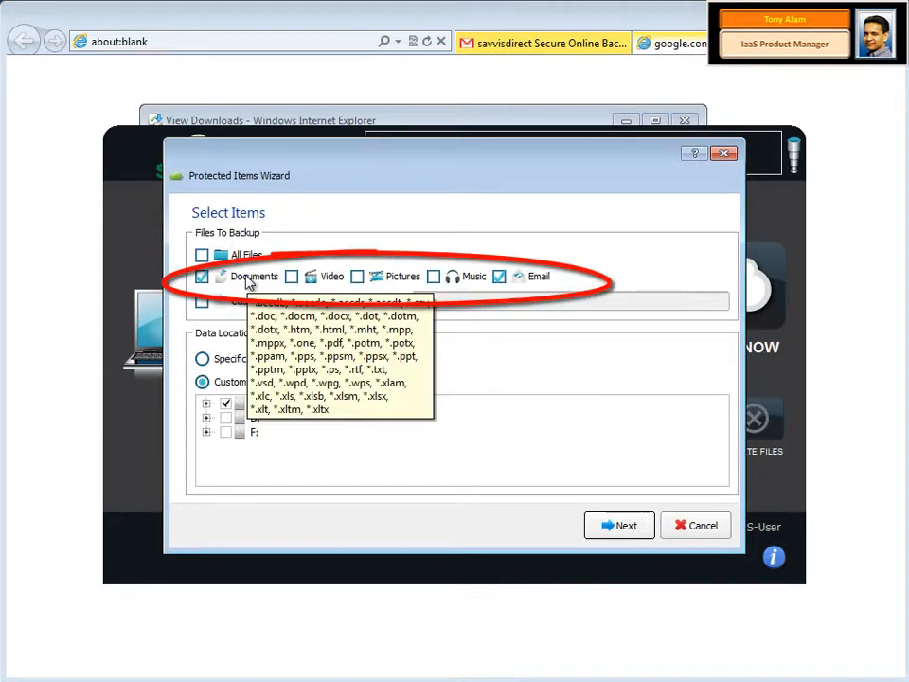
pyautogui.moveTo(308, 285)
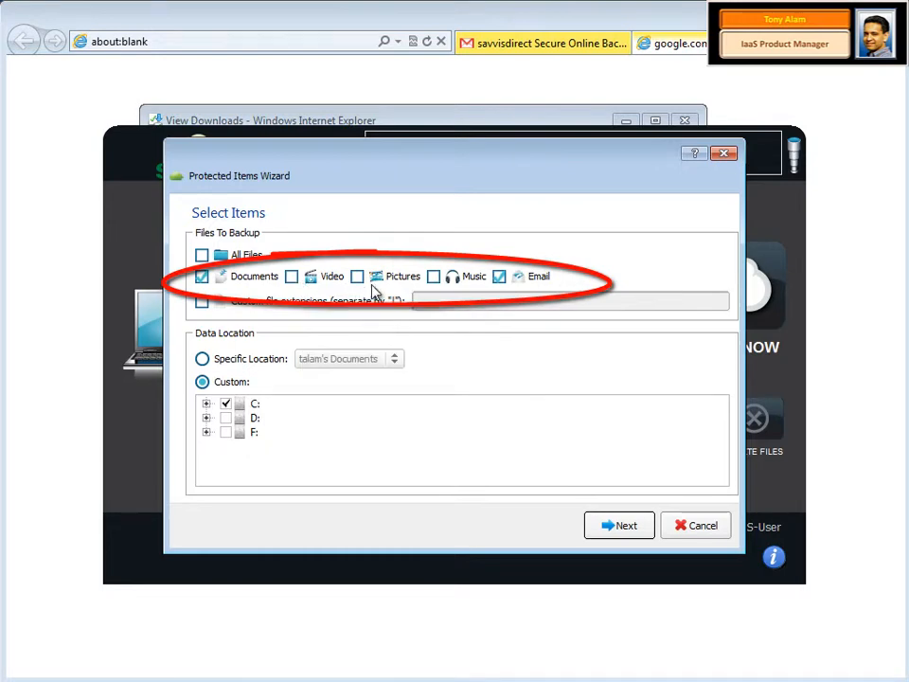
pyautogui.moveTo(445, 288)
pyautogui.moveTo(500, 288)
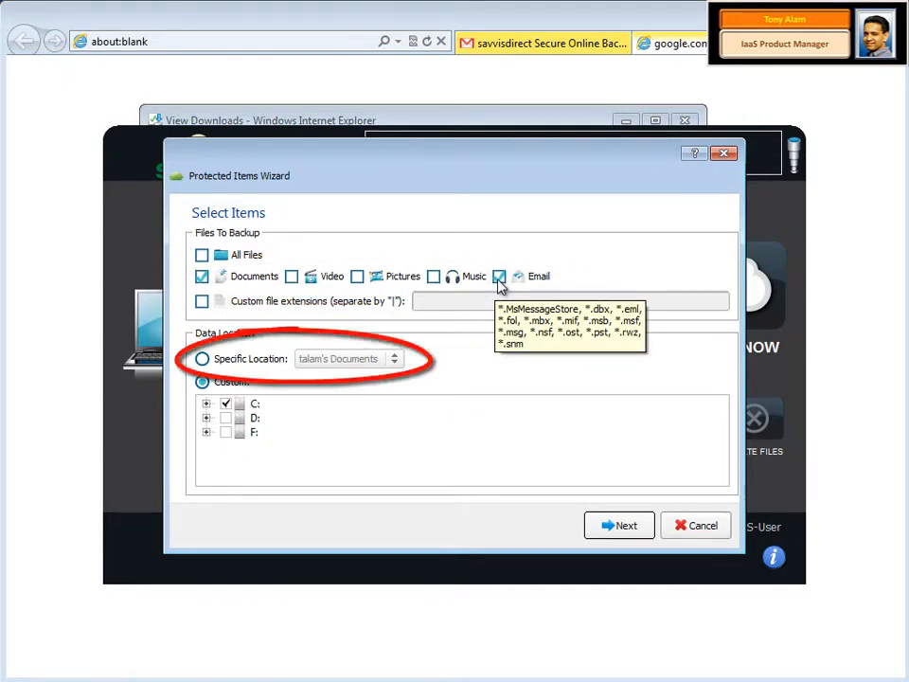
pyautogui.click(643, 532)
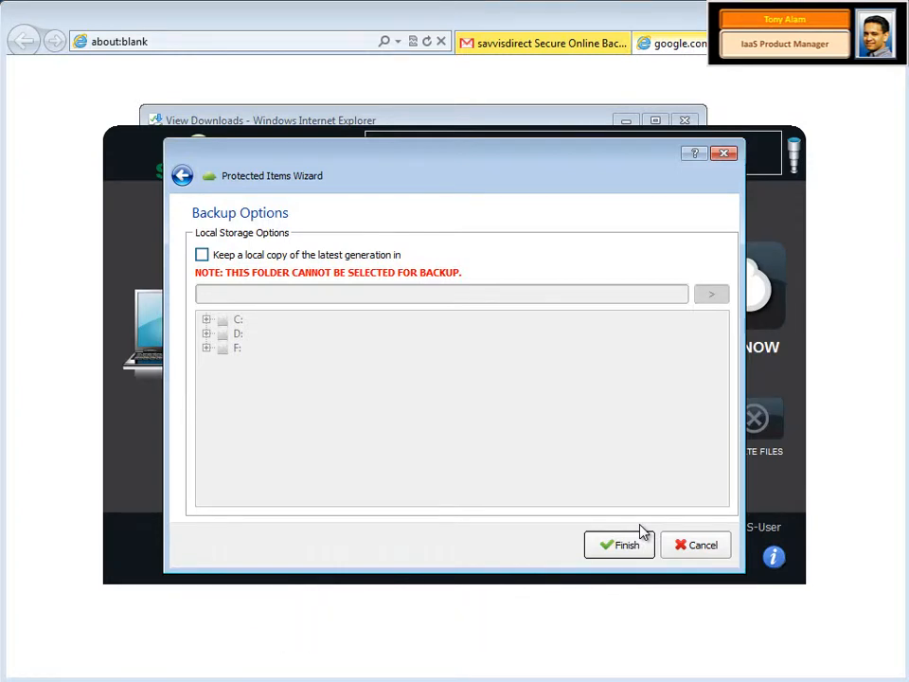
# - Finish the Protected Items Wizard with 'Keep a local copy' left unchecked
pyautogui.click(641, 535)
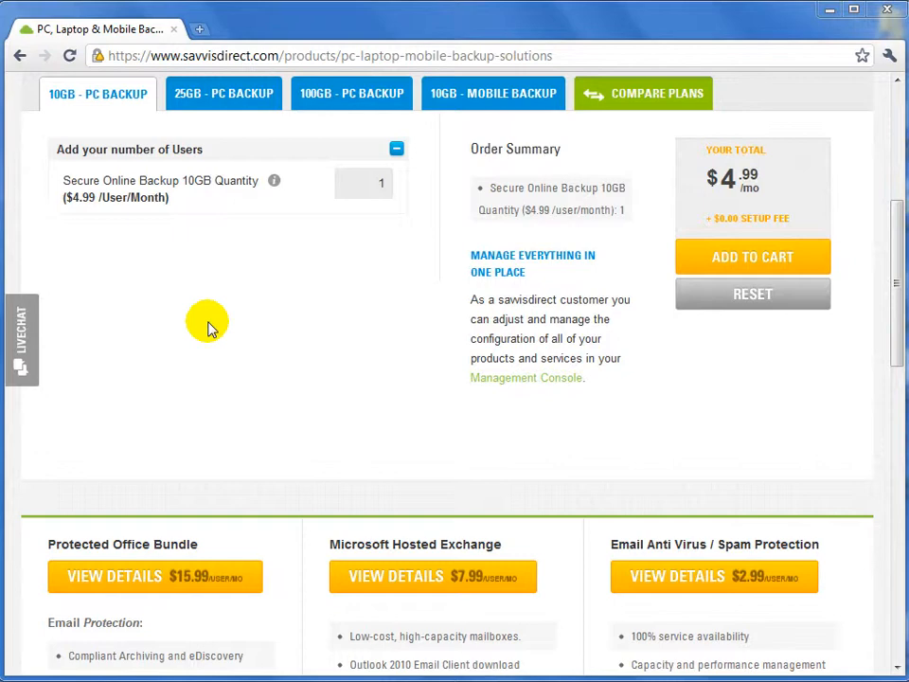
# - Add 15 users of 10GB - PC Backup ($74.85) to the cart and open the cart
pyautogui.click(387, 182)
pyautogui.write('5')
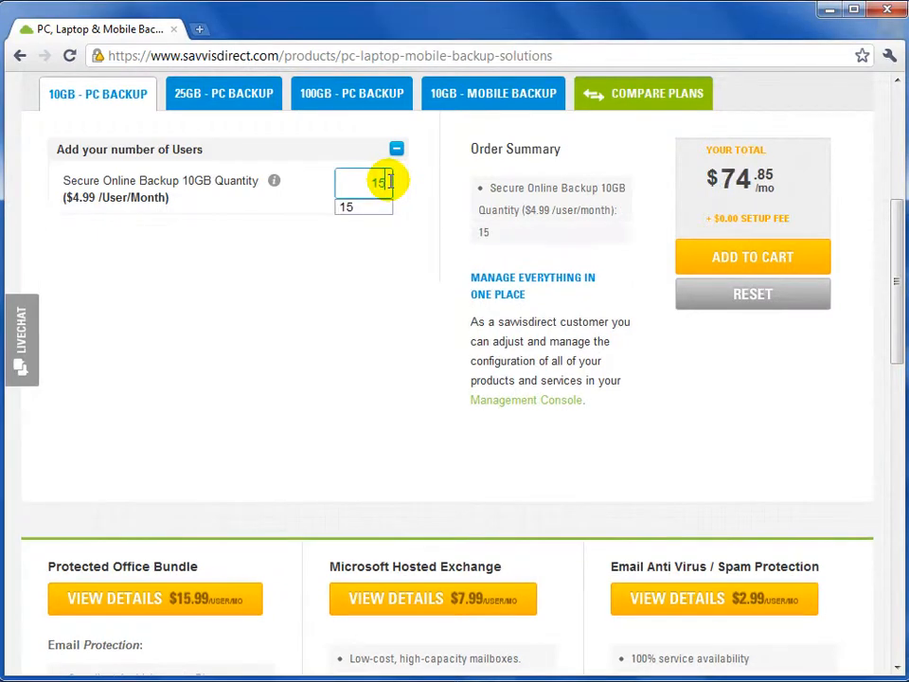
pyautogui.click(704, 268)
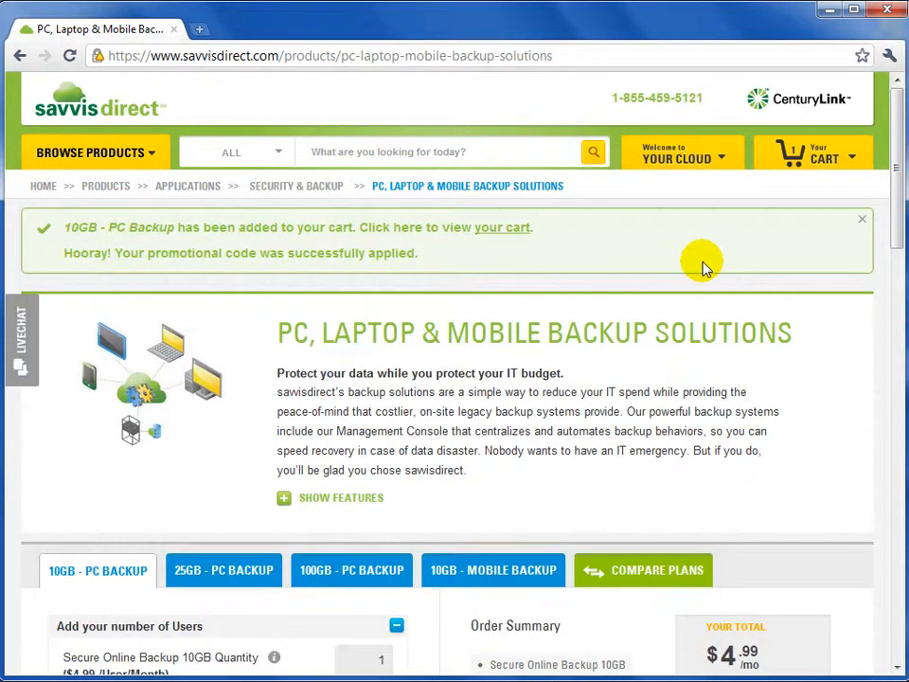
pyautogui.click(507, 230)
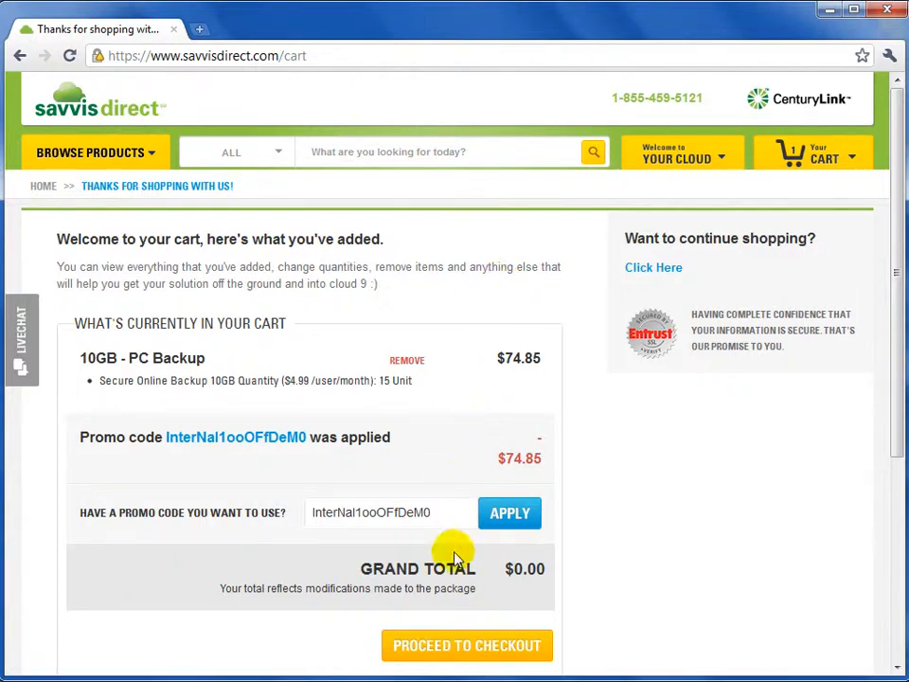
# - Check out the 15-unit 10GB PC Backup order ($0.00) using the existing payment information
pyautogui.click(453, 648)
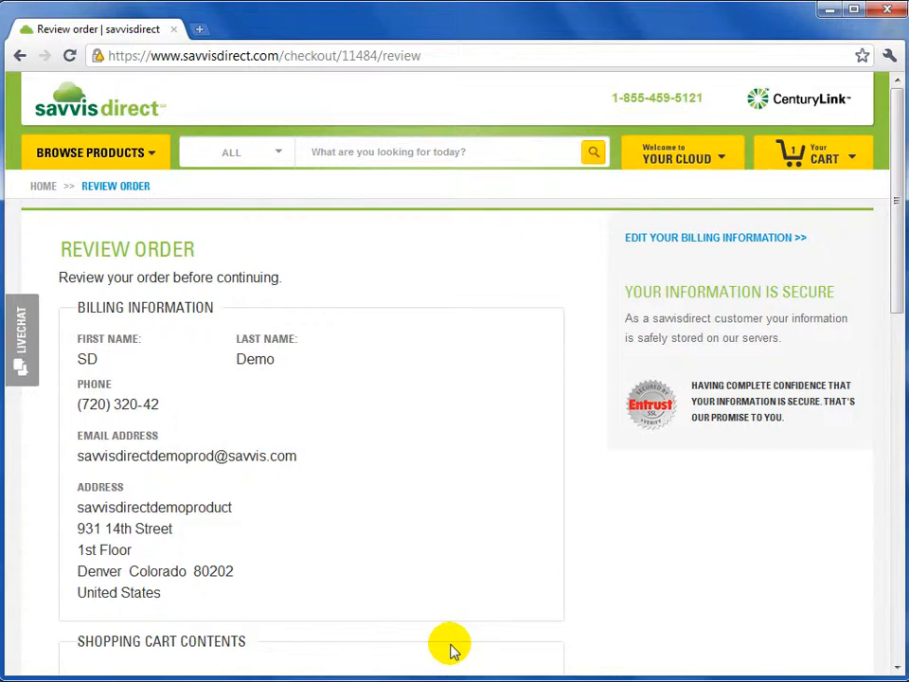
pyautogui.scroll(-5, 451, 650)
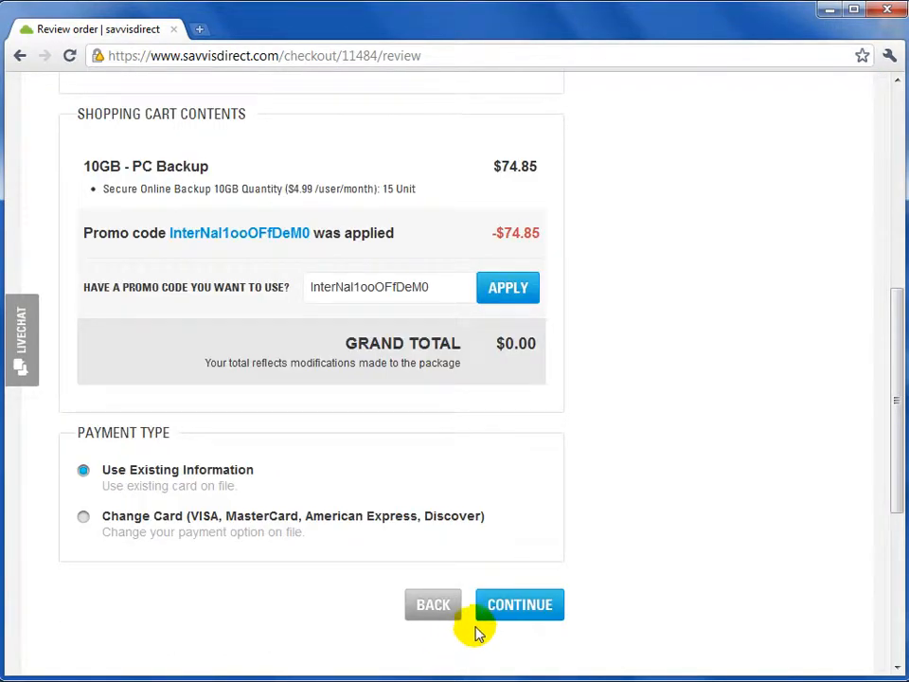
pyautogui.click(509, 613)
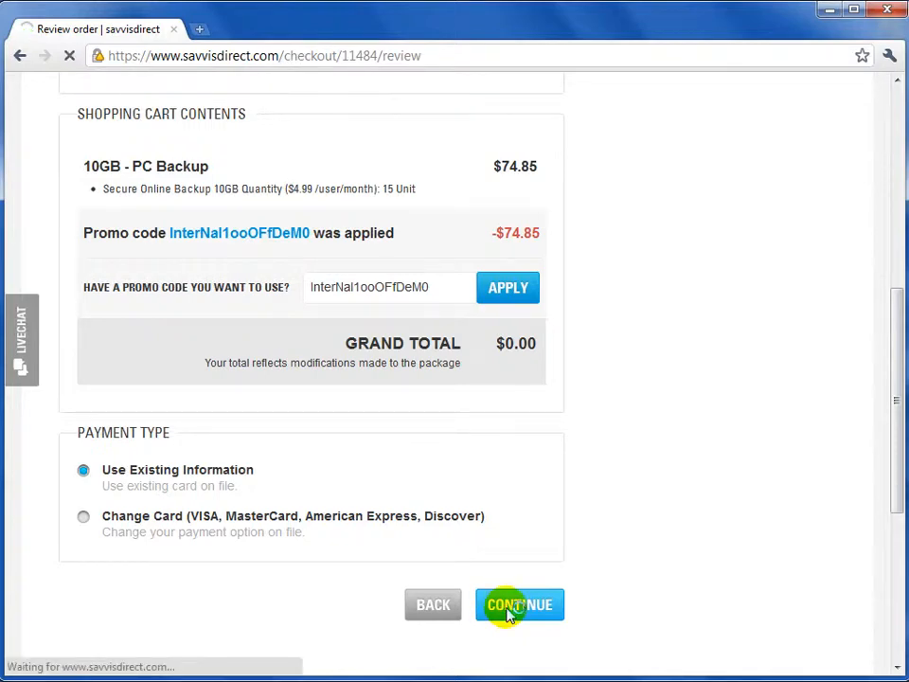